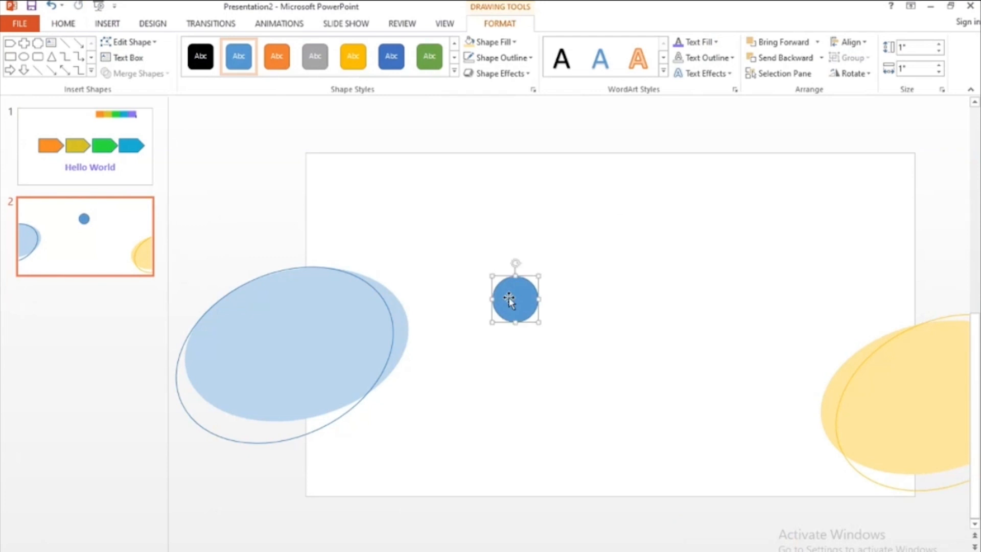
# Draw an oval about 1.1" wide and 0.81" high and move it so it overlaps the blue circle.
pyautogui.scroll(1, 505, 300)
pyautogui.scroll(1, 506, 300)
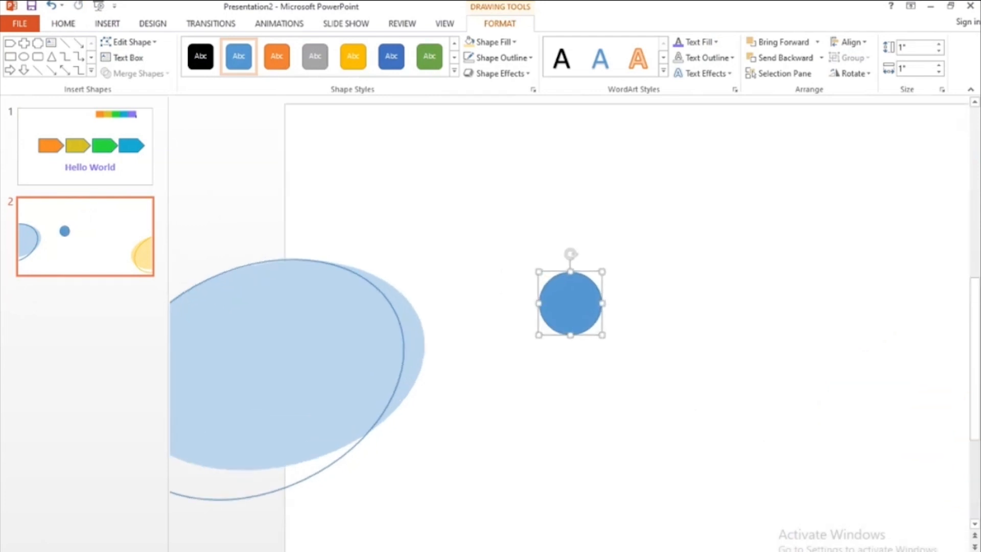
pyautogui.hscroll(3, 569, 312)
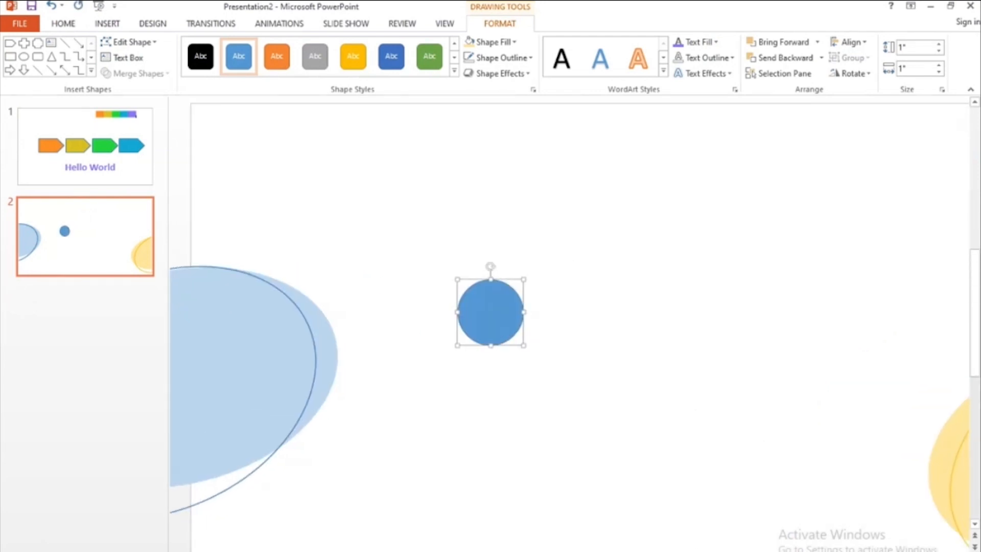
pyautogui.click(108, 24)
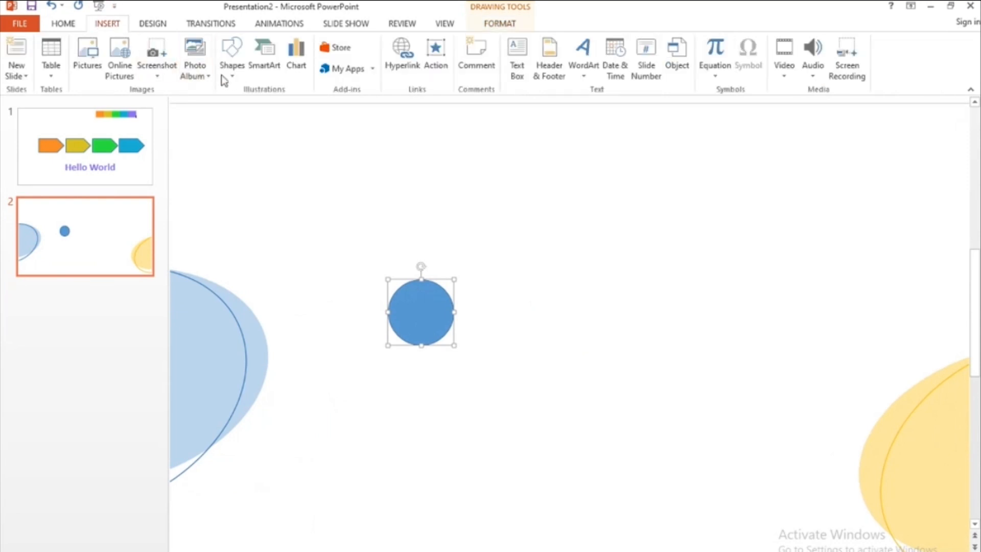
pyautogui.click(231, 61)
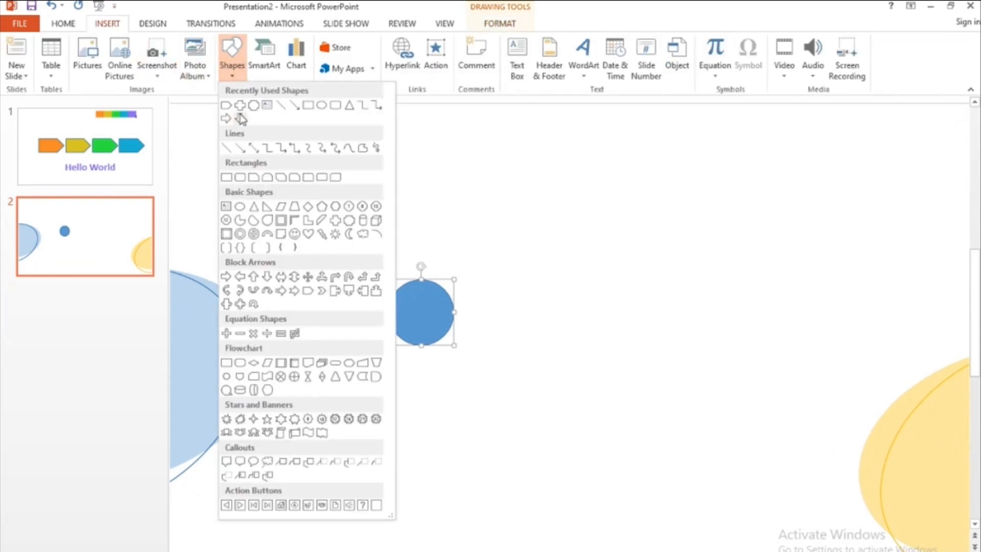
pyautogui.click(239, 205)
pyautogui.moveTo(469, 268); pyautogui.dragTo(538, 322)
pyautogui.moveTo(490, 289); pyautogui.dragTo(442, 279)
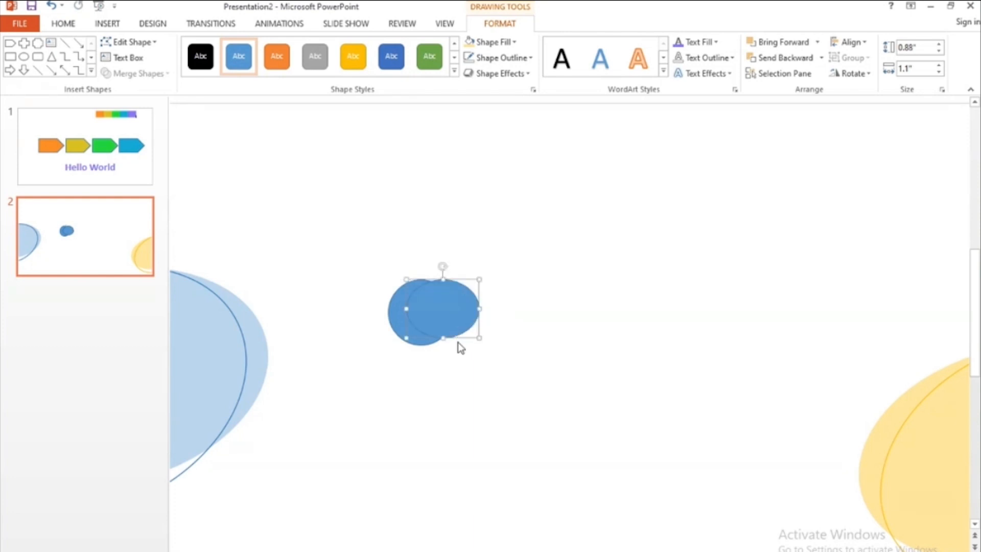
# Resize the new oval to about 1.17" wide, tilt it slightly counterclockwise and flatten its height.
pyautogui.moveTo(442, 338); pyautogui.dragTo(444, 345)
pyautogui.moveTo(478, 313); pyautogui.dragTo(467, 309)
pyautogui.moveTo(433, 265); pyautogui.dragTo(483, 302)
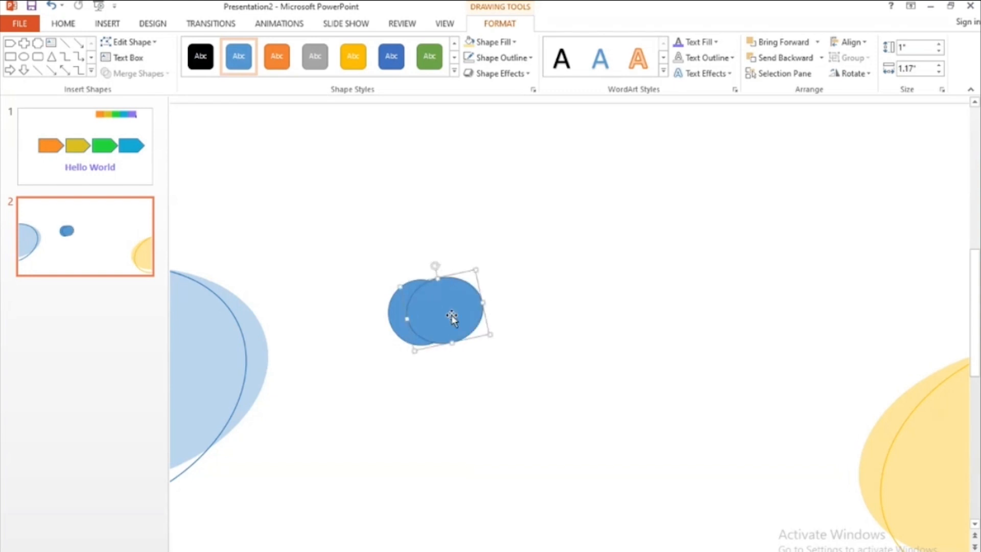
pyautogui.moveTo(450, 343); pyautogui.dragTo(460, 312)
pyautogui.click(528, 351)
# Check the slidebean logo in the Airbnb Pitch Deck PDF in Acrobat Reader, and widen the circle behind the oval in PowerPoint.
pyautogui.hotkey('alt', 'Tab')
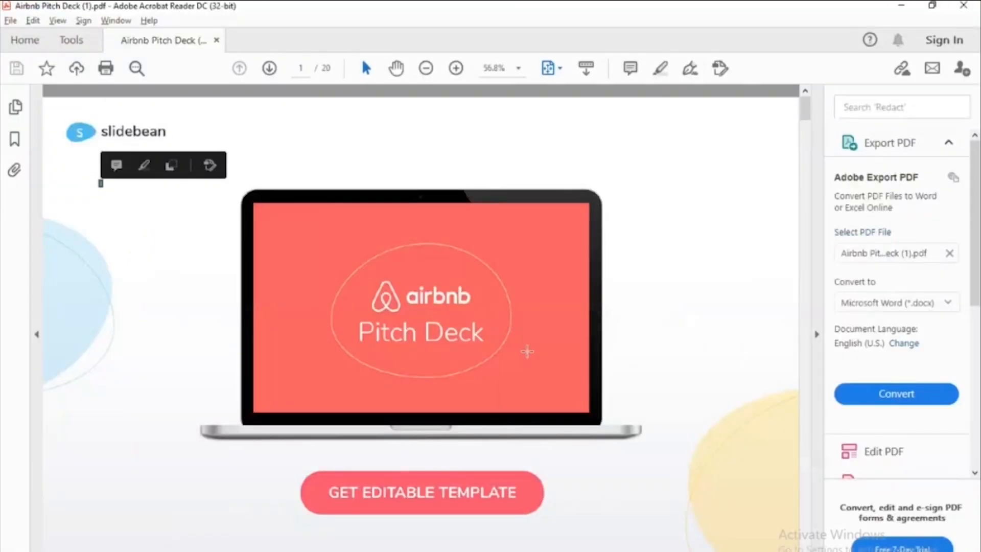
pyautogui.hotkey('alt', 'Tab')
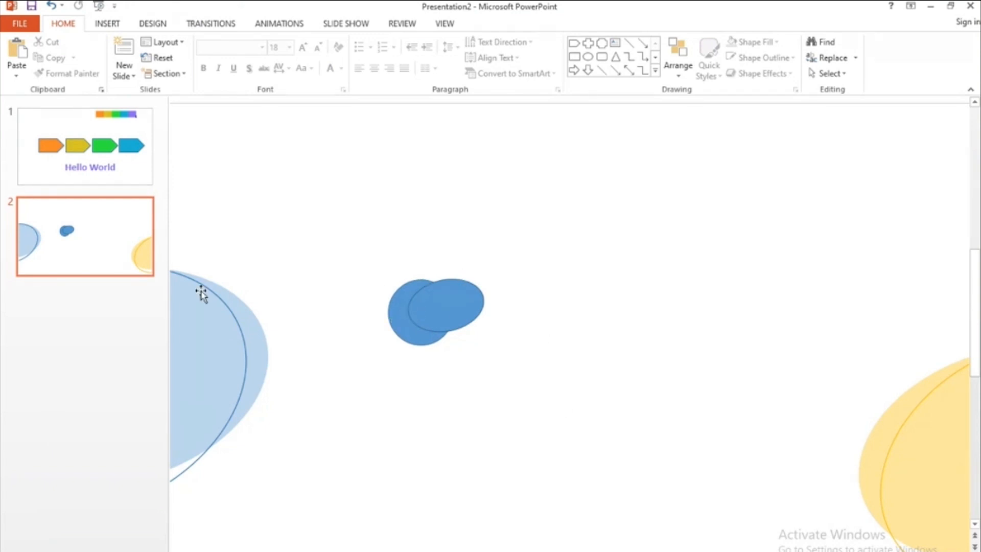
pyautogui.click(411, 288)
pyautogui.moveTo(472, 311); pyautogui.dragTo(463, 311)
pyautogui.click(541, 357)
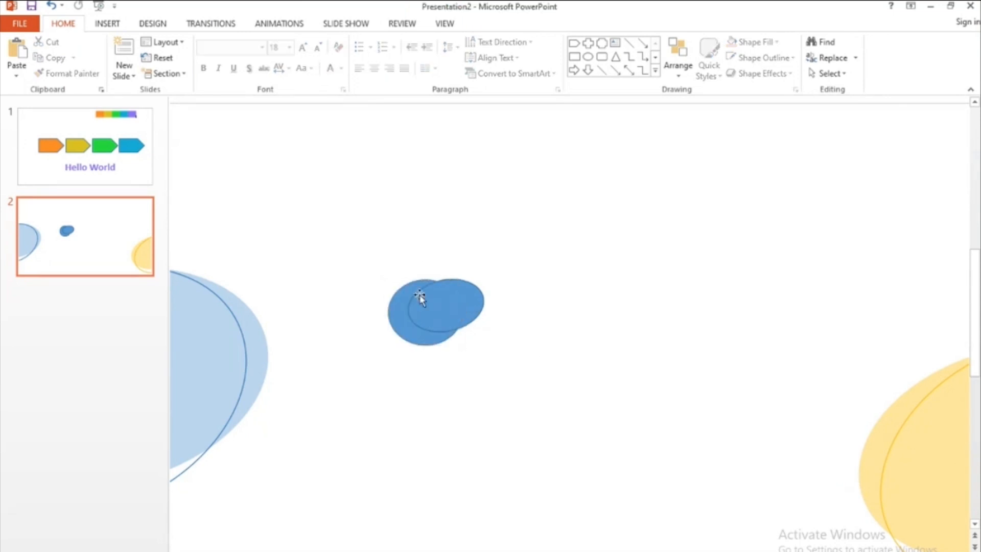
# Select the oval and the circle together and preview the Merge Shapes options on them.
pyautogui.click(458, 304)
pyautogui.keyDown('shift'); pyautogui.click(403, 316); pyautogui.keyUp('shift')
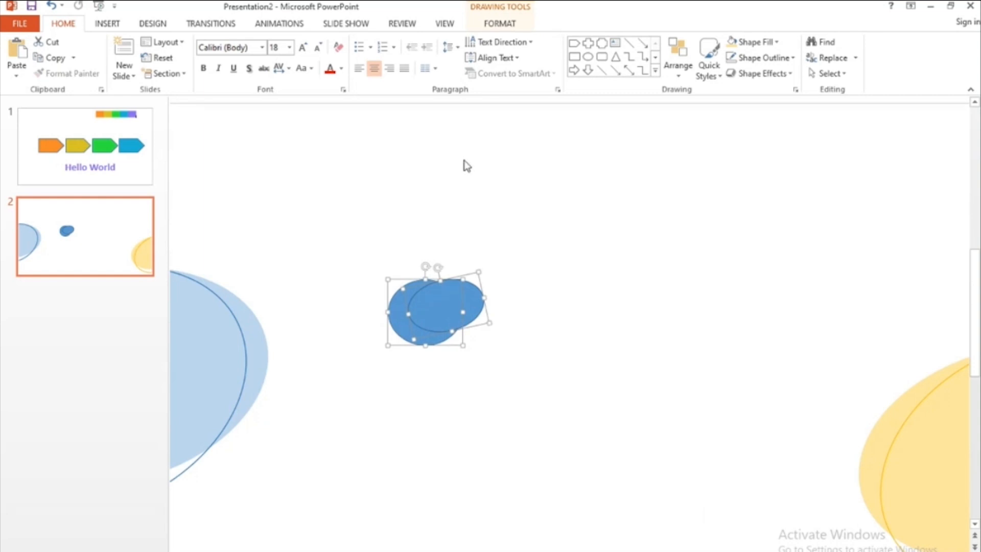
pyautogui.click(504, 24)
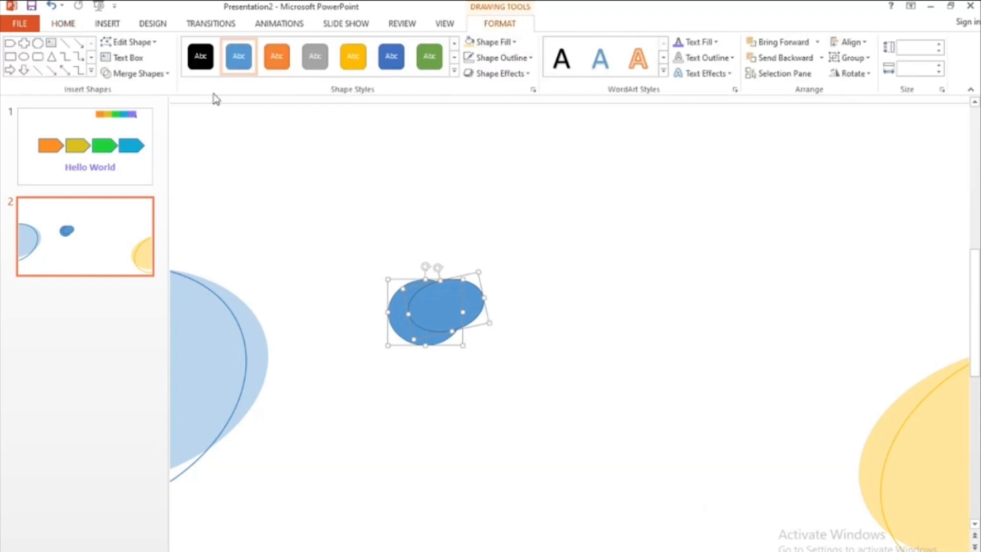
pyautogui.click(158, 78)
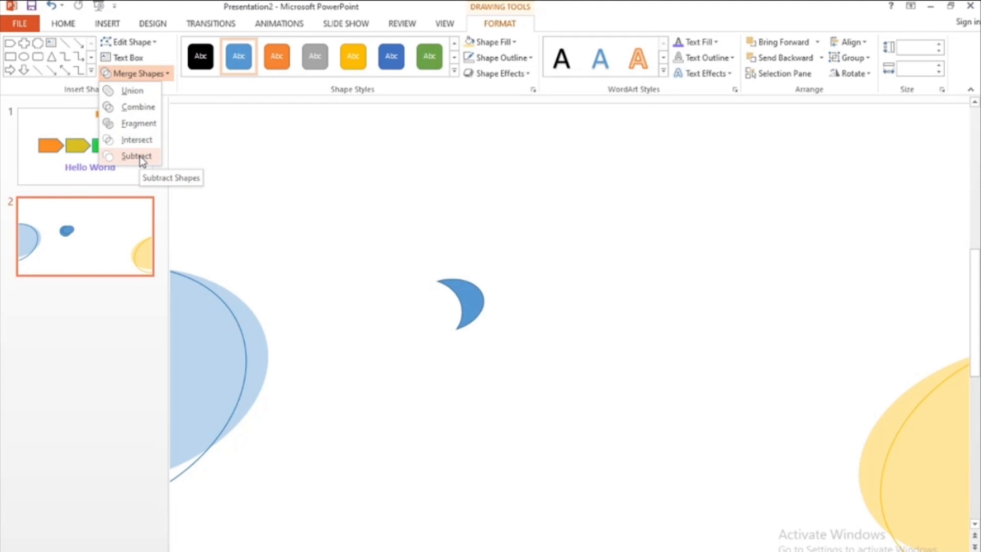
pyautogui.click(628, 330)
pyautogui.click(527, 386)
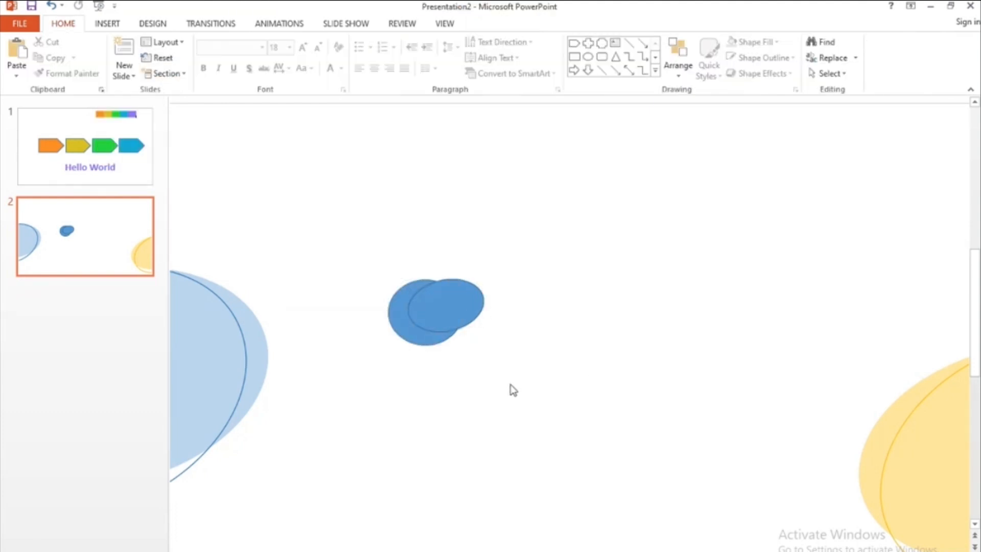
# Select the oval first and the circle second, and try subtracting the circle from the oval.
pyautogui.click(482, 303)
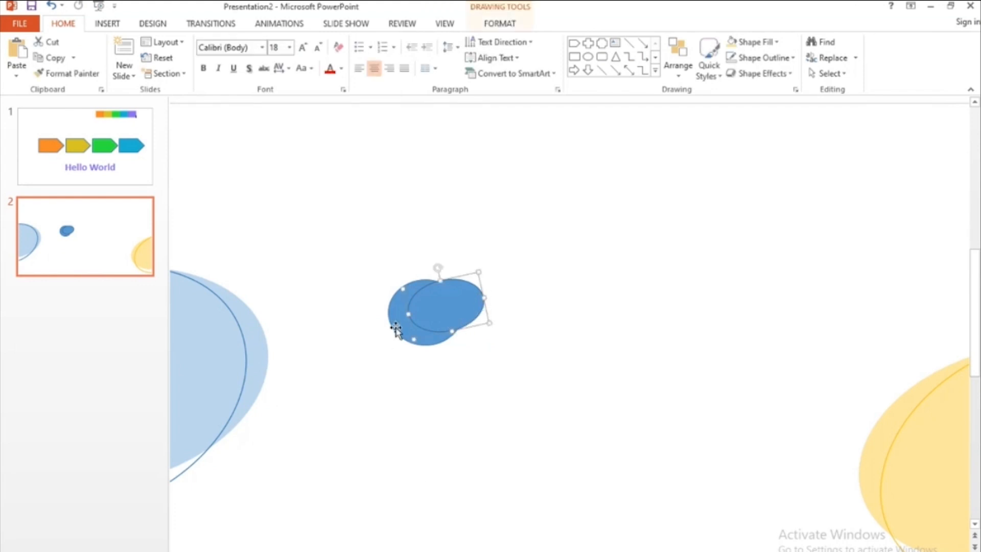
pyautogui.keyDown('shift'); pyautogui.click(396, 325); pyautogui.keyUp('shift')
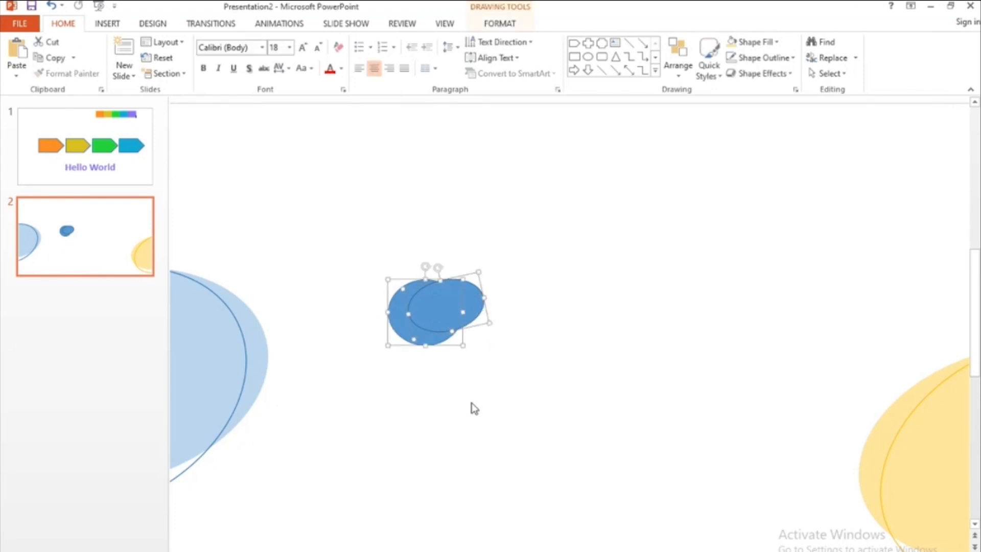
pyautogui.click(514, 22)
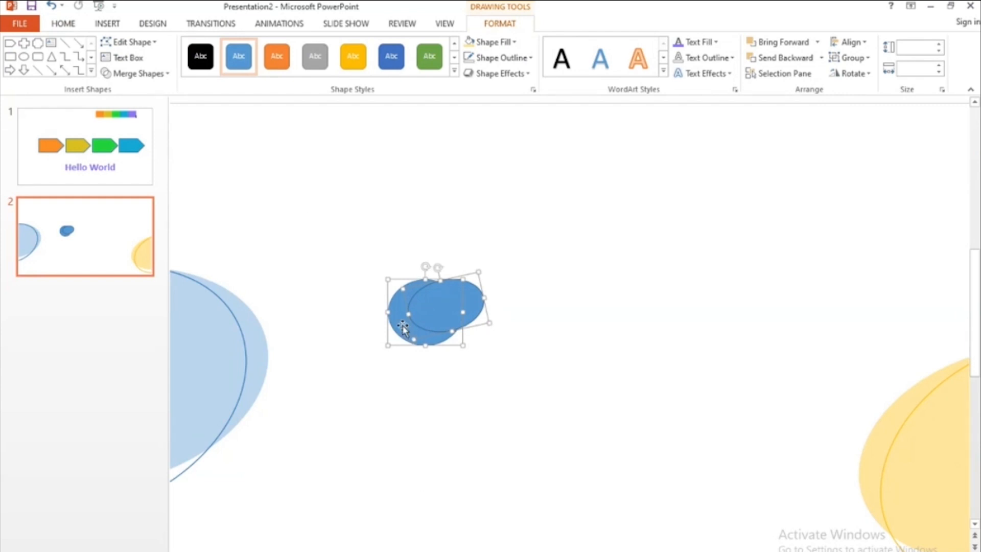
pyautogui.click(137, 74)
pyautogui.click(147, 158)
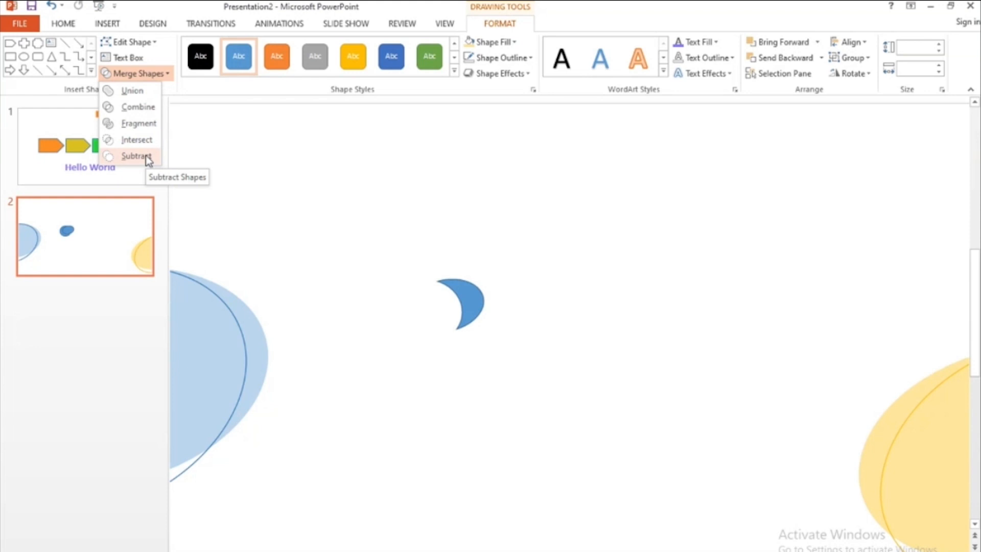
pyautogui.click(538, 175)
pyautogui.click(434, 388)
# Select the circle first and the tilted oval second, and merge them with Union.
pyautogui.click(416, 341)
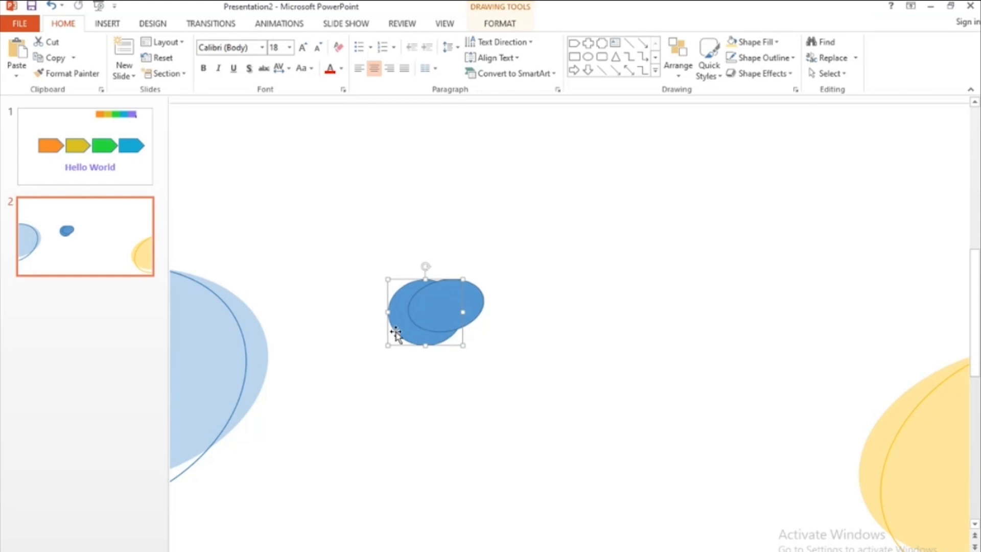
pyautogui.keyDown('shift'); pyautogui.click(480, 302); pyautogui.keyUp('shift')
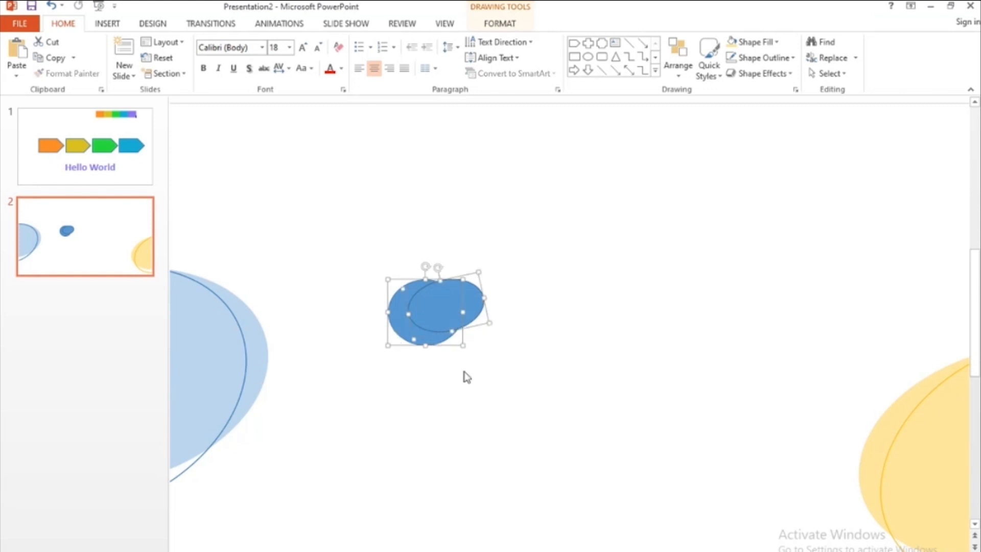
pyautogui.click(509, 24)
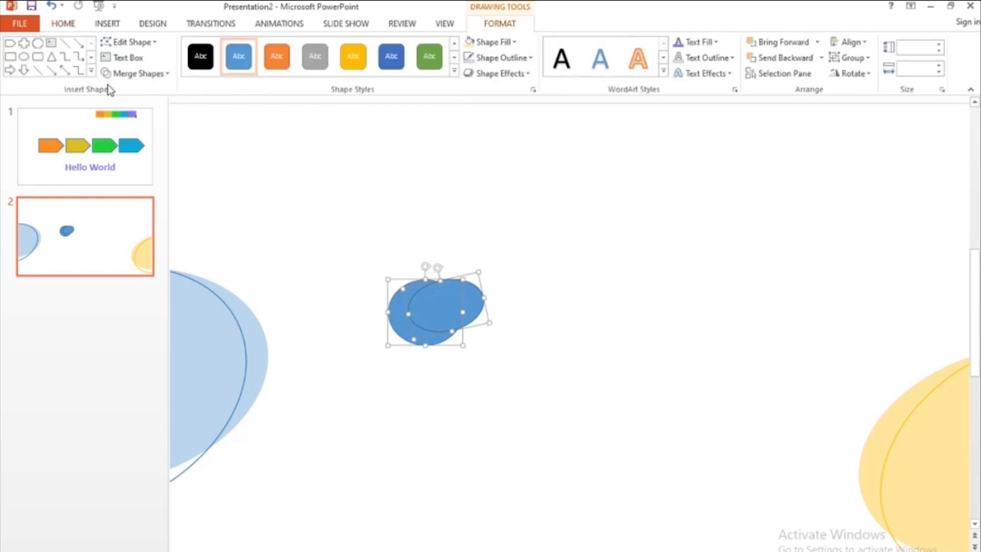
pyautogui.click(136, 73)
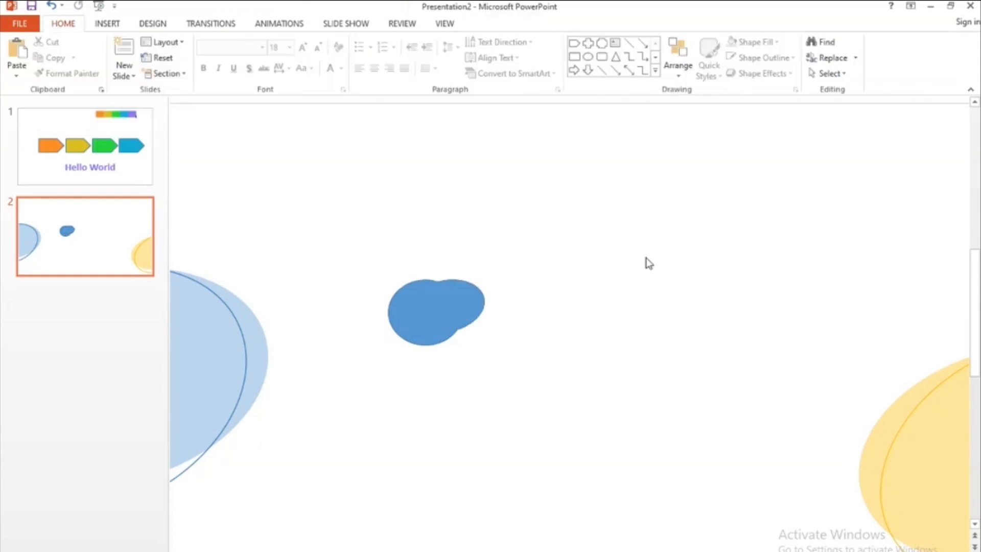
# Select the merged blue shape together with the large light blue ellipse and its outline ellipse.
pyautogui.click(475, 297)
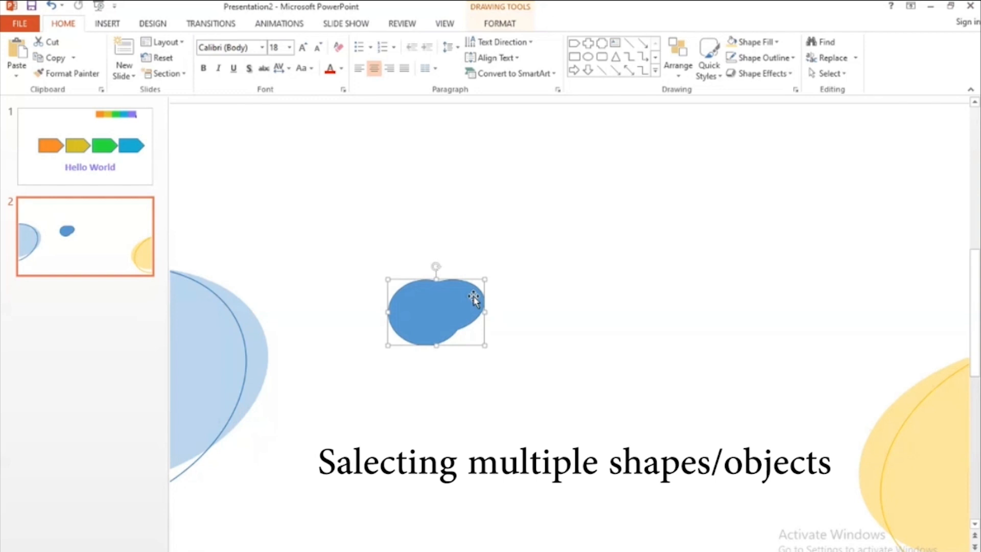
pyautogui.keyDown('shift'); pyautogui.click(208, 379); pyautogui.keyUp('shift')
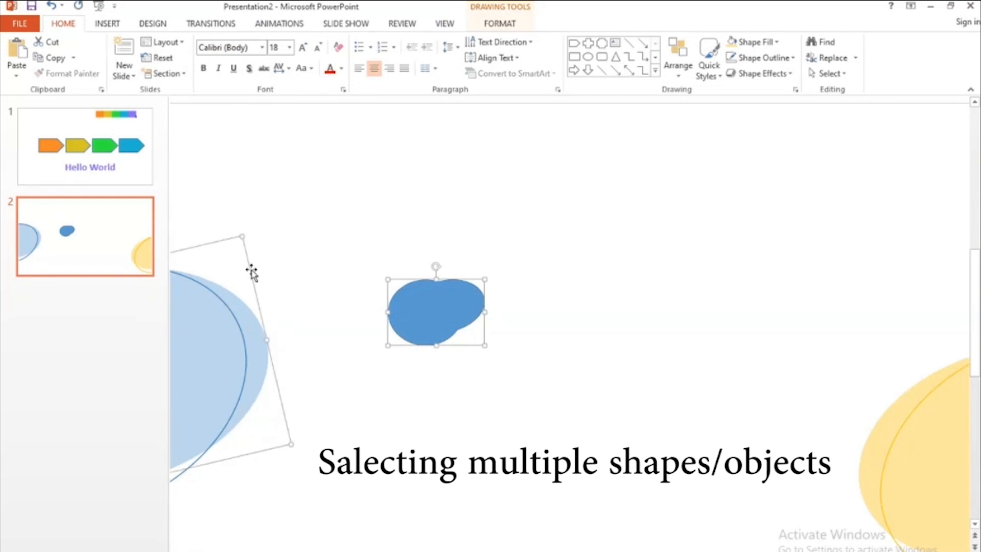
pyautogui.keyDown('shift'); pyautogui.click(244, 353); pyautogui.keyUp('shift')
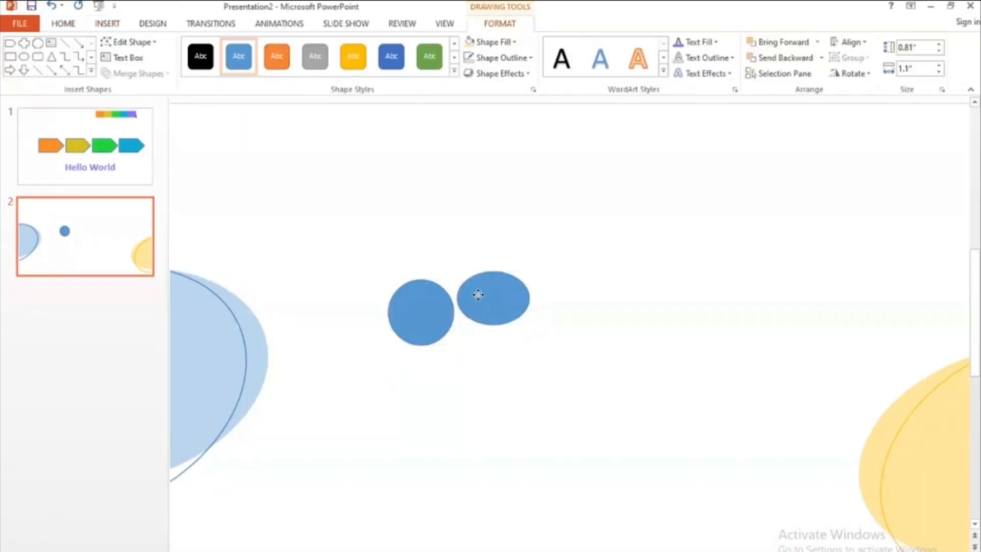
# Move the oval over the circle, select both shapes and preview the Fragment merge option.
pyautogui.moveTo(477, 291)
pyautogui.mouseDown()
pyautogui.moveTo(442, 343)
pyautogui.moveTo(458, 315)
pyautogui.mouseUp()
pyautogui.click(528, 352)
pyautogui.click(410, 314)
pyautogui.keyDown('shift'); pyautogui.click(462, 307); pyautogui.keyUp('shift')
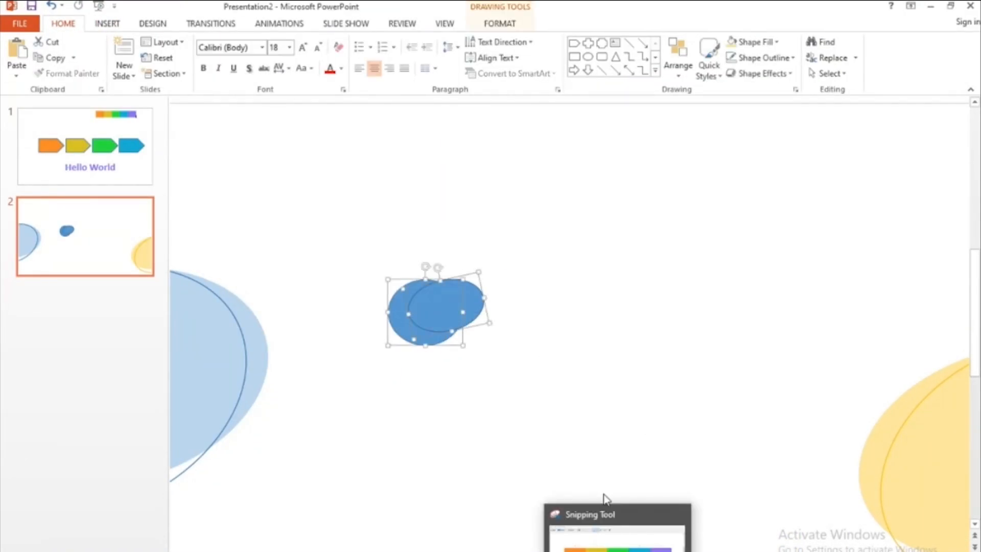
pyautogui.click(138, 73)
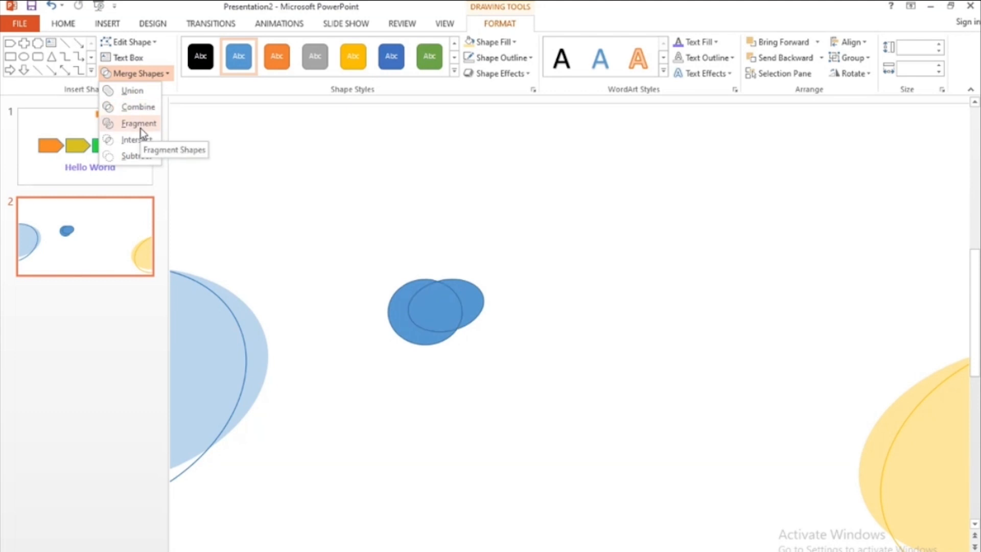
pyautogui.click(587, 363)
pyautogui.click(588, 363)
# Merge the overlapping oval and circle into a single solid blue shape.
pyautogui.click(480, 305)
pyautogui.keyDown('shift'); pyautogui.click(412, 312); pyautogui.keyUp('shift')
pyautogui.click(138, 73)
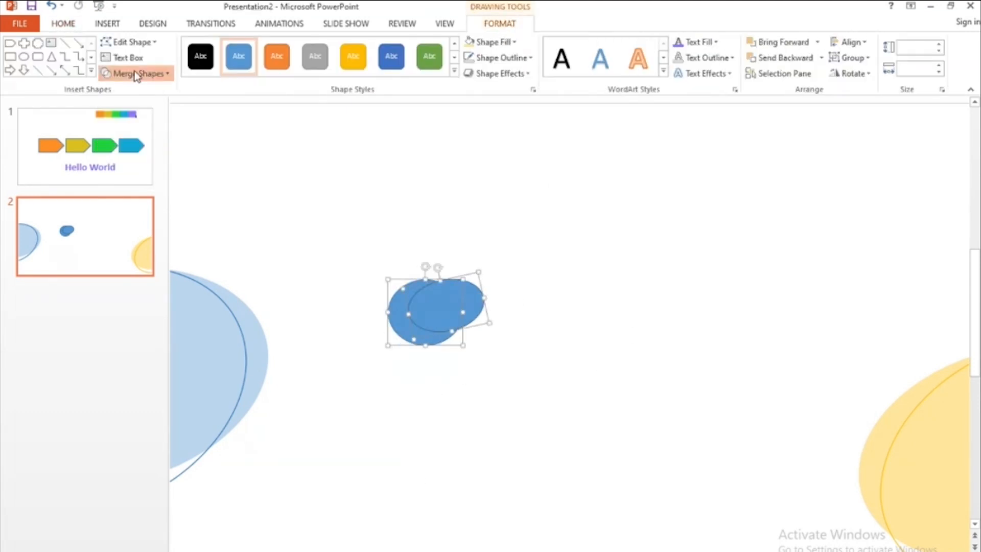
pyautogui.click(138, 73)
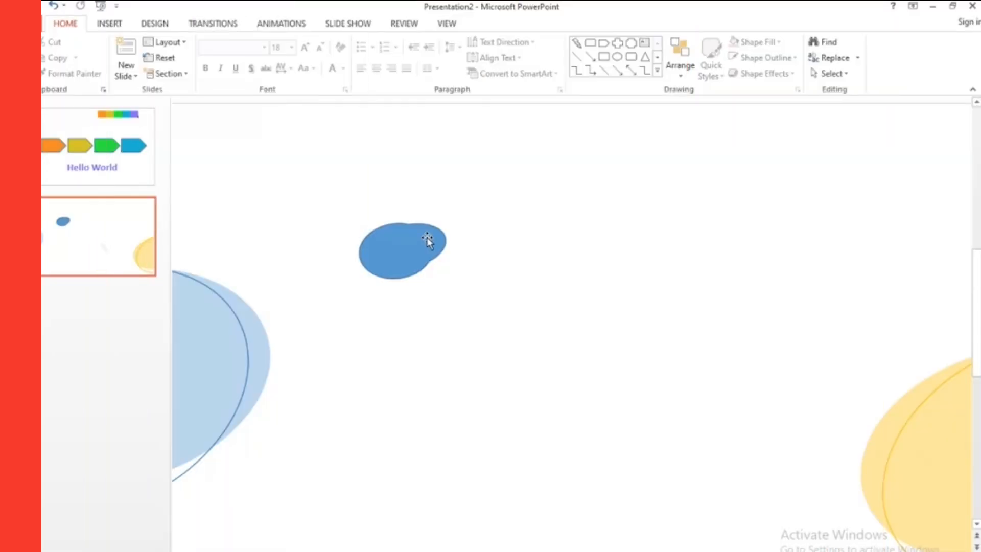
# Move the merged blue shape to the slide's upper-left corner and shrink it to logo size.
pyautogui.moveTo(430, 241); pyautogui.dragTo(259, 137)
pyautogui.click(848, 551)
pyautogui.click(848, 551)
pyautogui.click(848, 551)
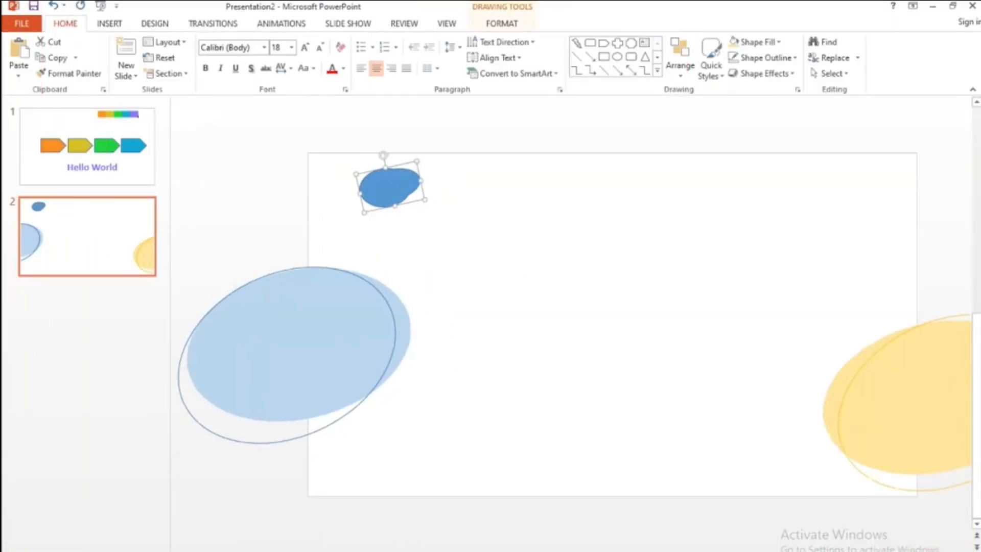
pyautogui.moveTo(374, 185)
pyautogui.mouseDown()
pyautogui.moveTo(330, 187)
pyautogui.moveTo(377, 195)
pyautogui.mouseUp()
pyautogui.click(377, 197)
# Add the letter "S" as text inside the small blue logo shape.
pyautogui.click(352, 179)
pyautogui.rightClick(353, 178)
pyautogui.click(404, 258)
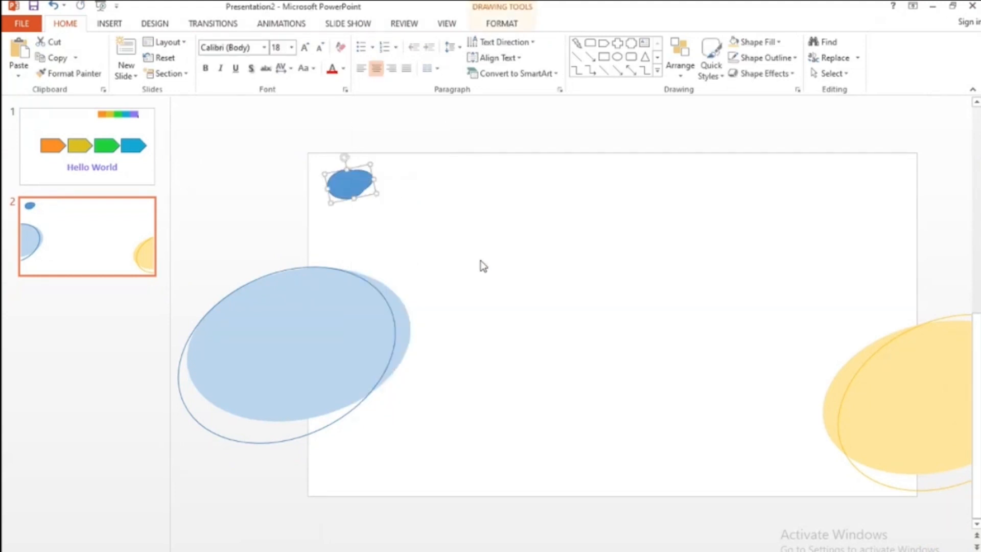
pyautogui.write('S')
pyautogui.moveTo(347, 157); pyautogui.dragTo(346, 158)
pyautogui.click(472, 252)
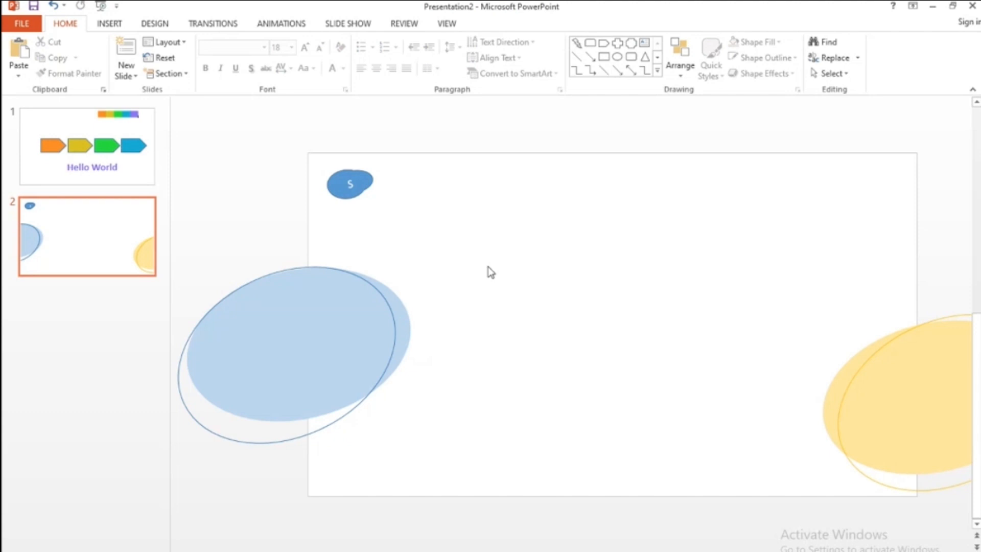
# Insert WordArt in the plain black fill style reading "Slidebean" and place it beside the blue logo shape.
pyautogui.click(110, 23)
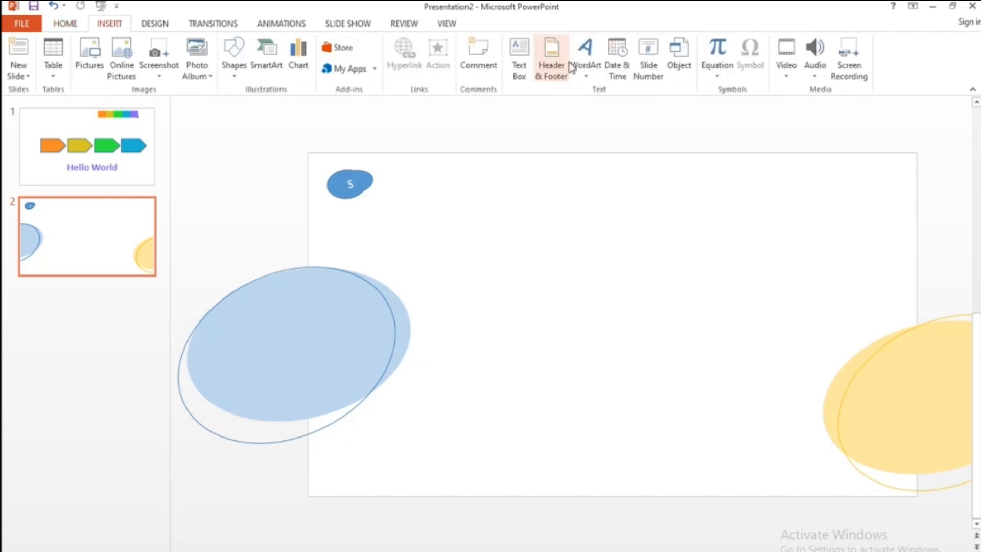
pyautogui.click(585, 59)
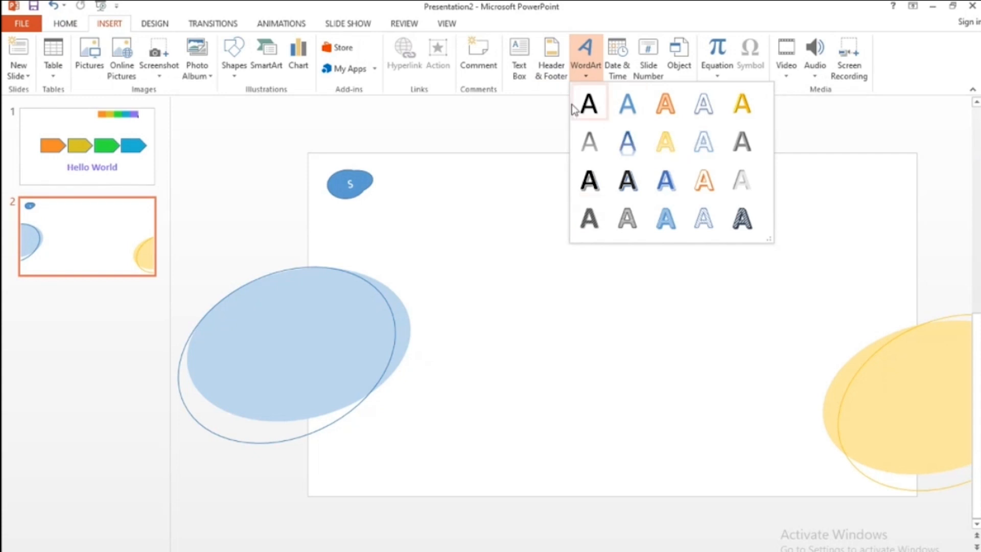
pyautogui.click(597, 107)
pyautogui.write('Slidebean')
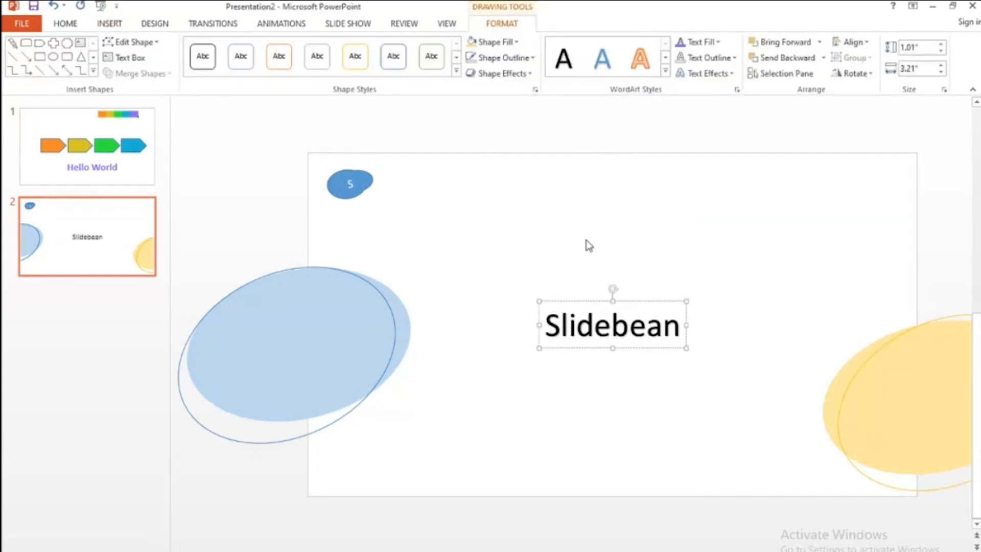
pyautogui.moveTo(575, 301); pyautogui.dragTo(412, 159)
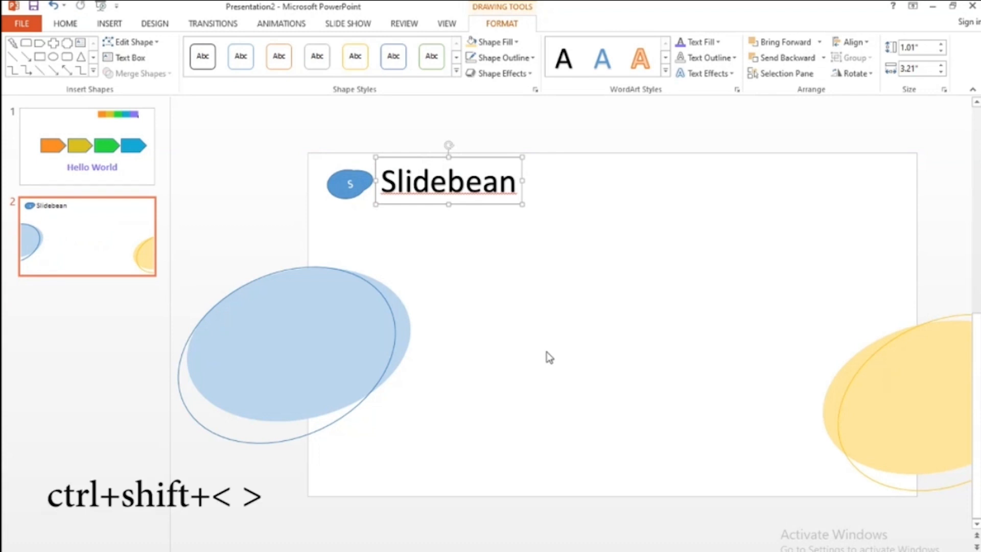
# Reduce the "Slidebean" font size by three increments and move the text back against the logo shape.
pyautogui.hotkey('ctrl', 'shift', ',')
pyautogui.hotkey('ctrl', 'shift', ',')
pyautogui.hotkey('ctrl', 'shift', ',')
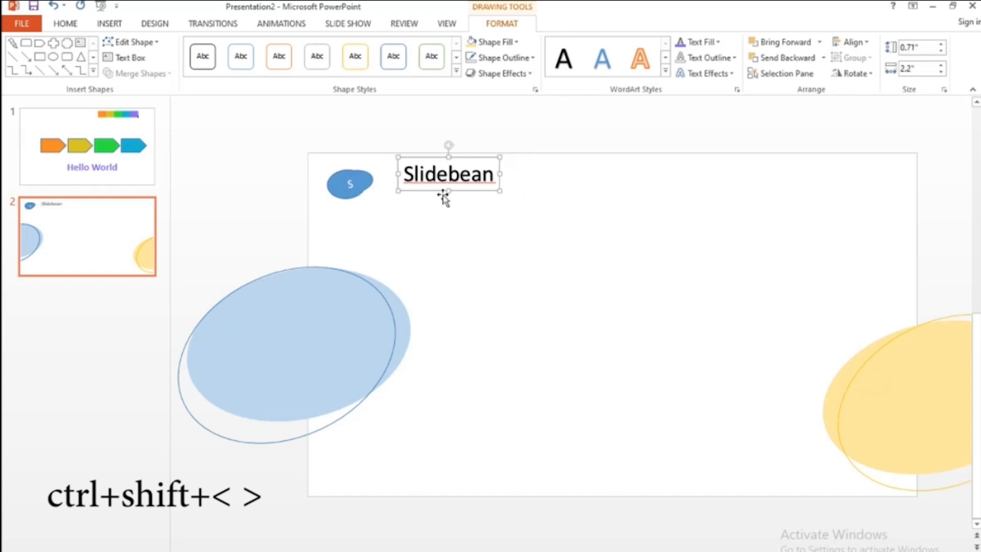
pyautogui.moveTo(432, 195); pyautogui.dragTo(407, 201)
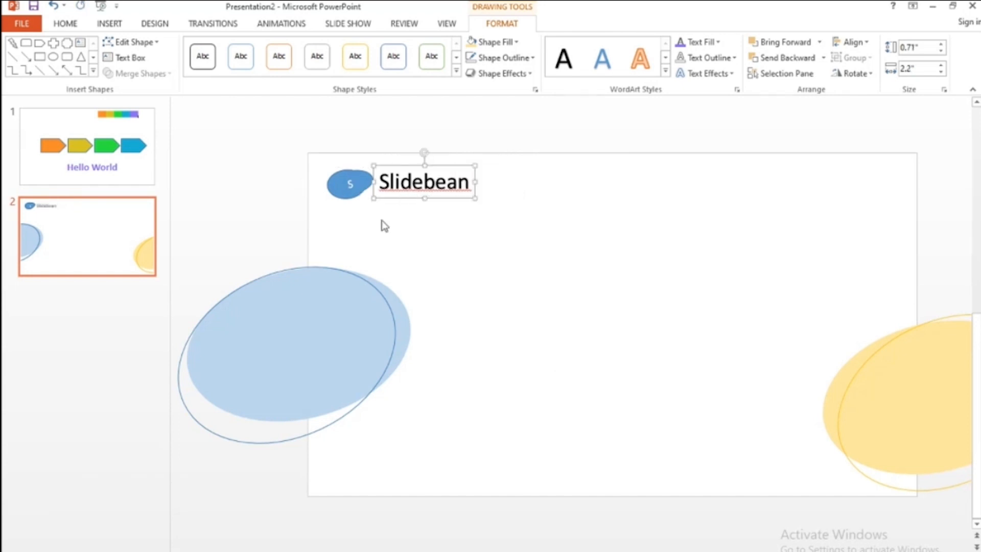